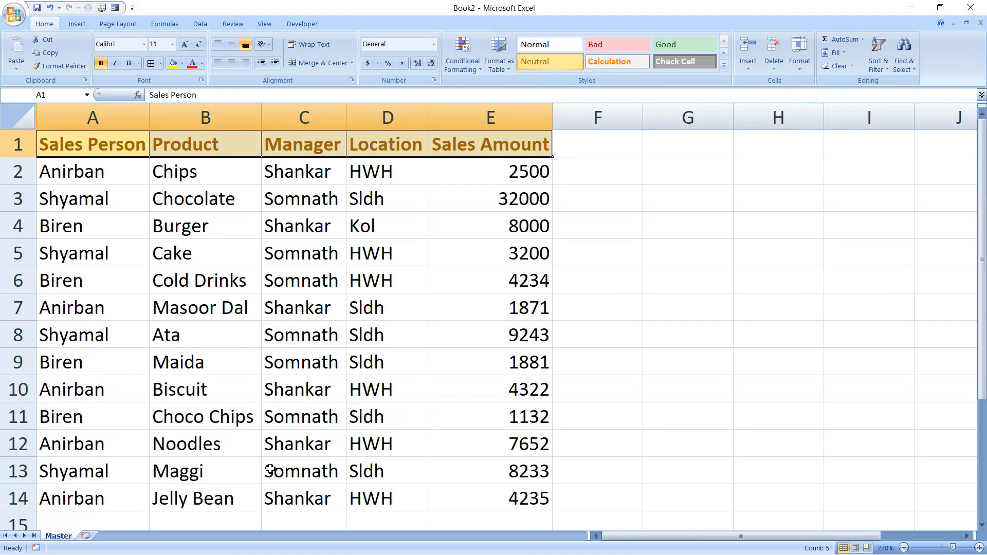
- Insert a new blank worksheet in front of the Master sheet
key(shift+F11)
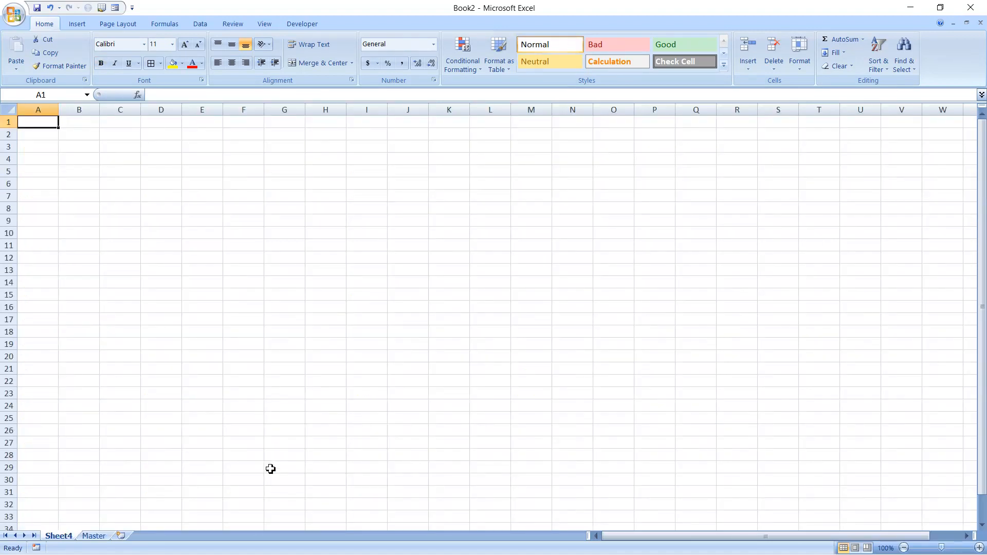
- Rename the Master sheet with the name of the sales person listed in A4
click(94, 536)
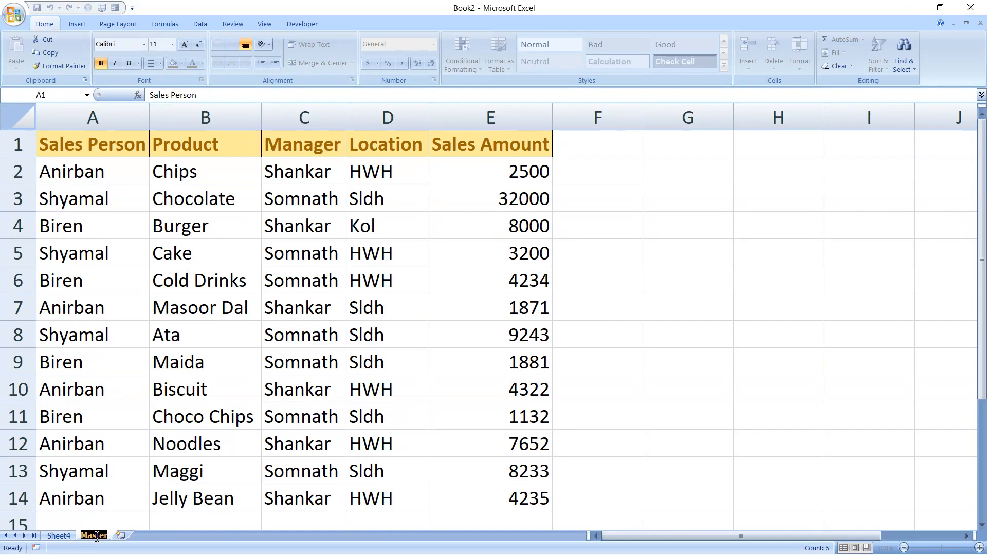
text(Biren)
key(Return)
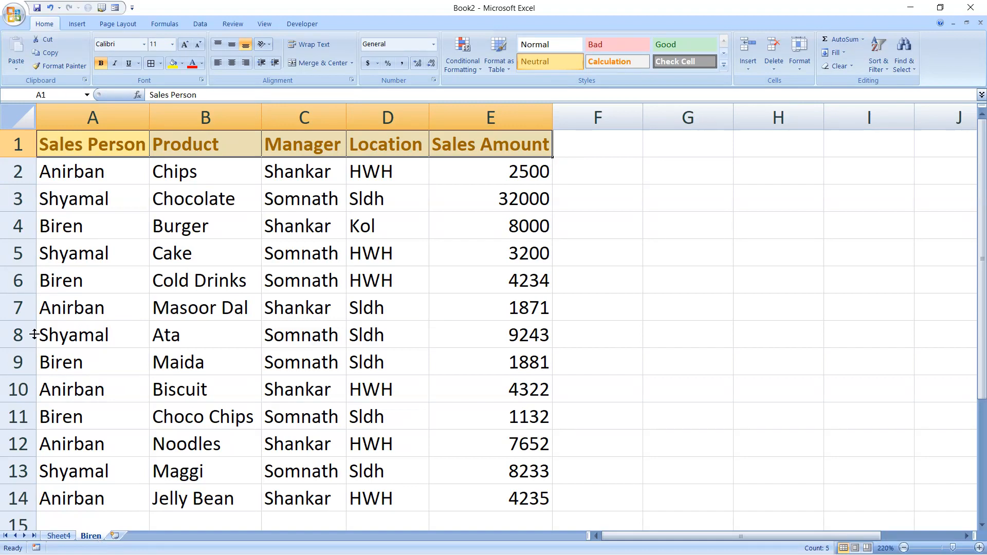
- Copy the Sales Person header in cell A1 of the sales data sheet
click(89, 144)
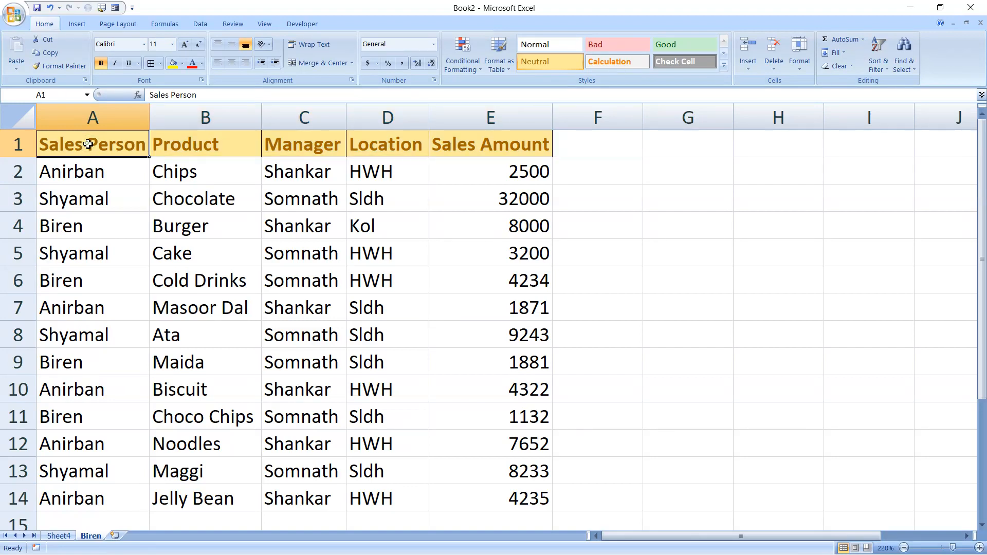
key(ctrl+c)
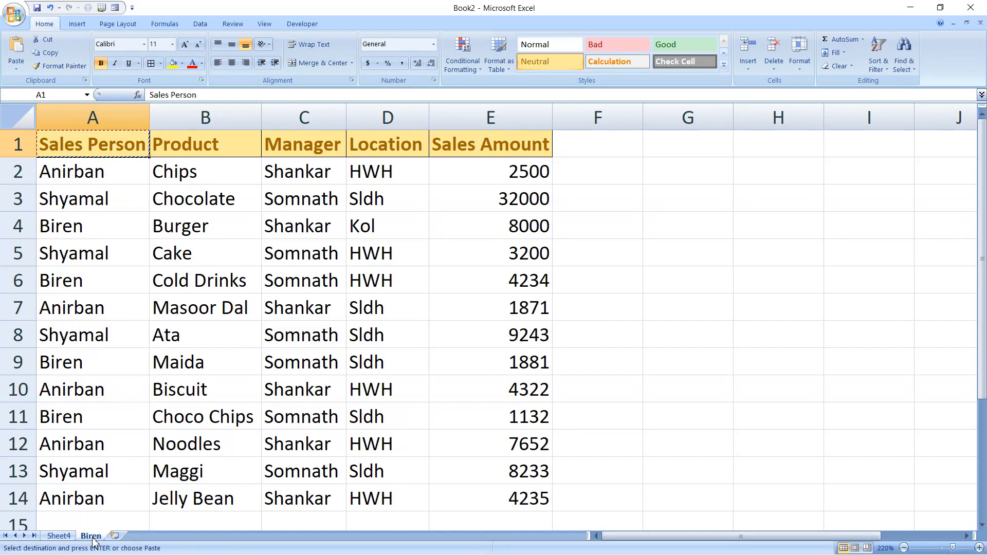
- Rename the sales data sheet back to Master and name Sheet4 after the sales person in Master's cell A4
click(58, 537)
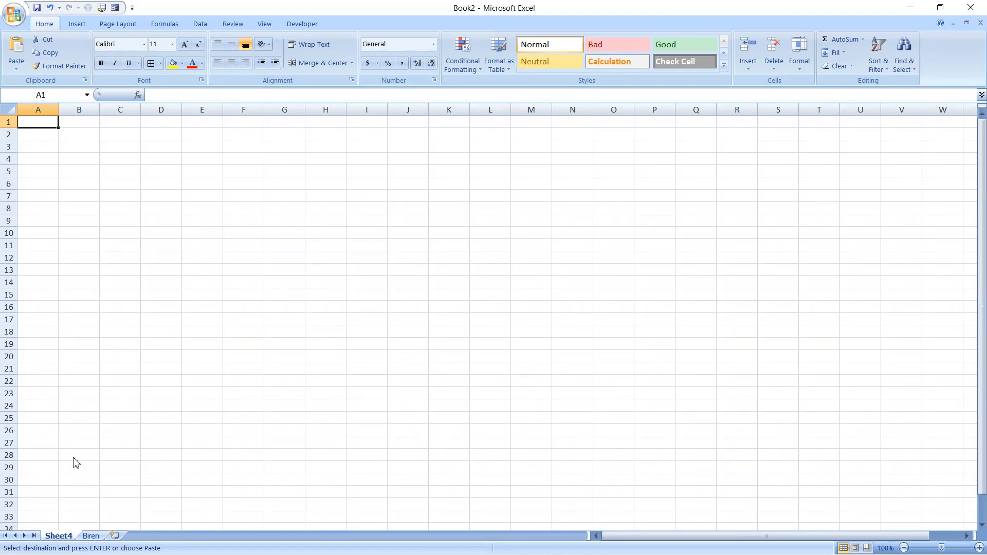
click(91, 535)
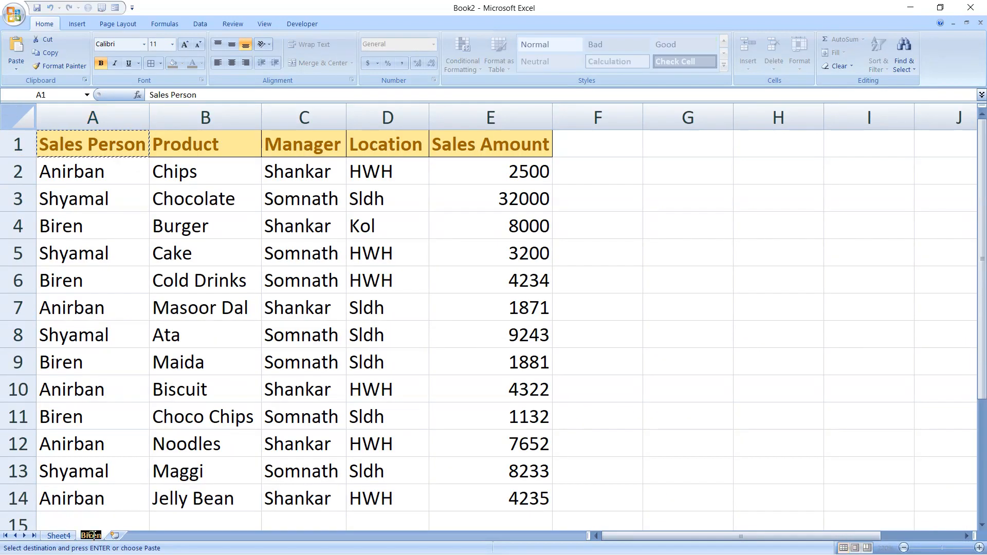
text(Master)
double_click(63, 535)
text(Biu)
key(BackSpace)
text(ren)
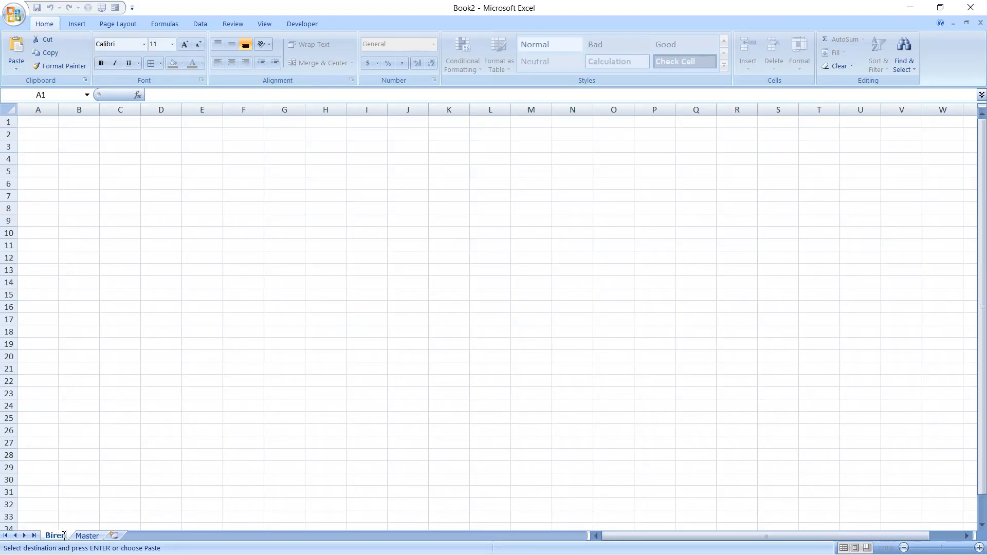
- Paste the copied Sales Person header into A1 of the new sheet and fit column A's width to it
click(53, 127)
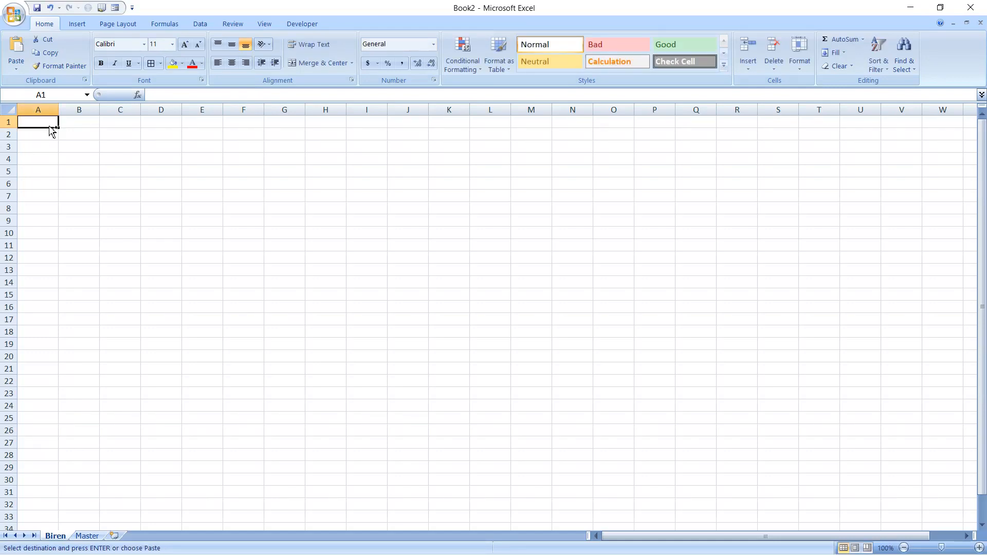
key(ctrl+v)
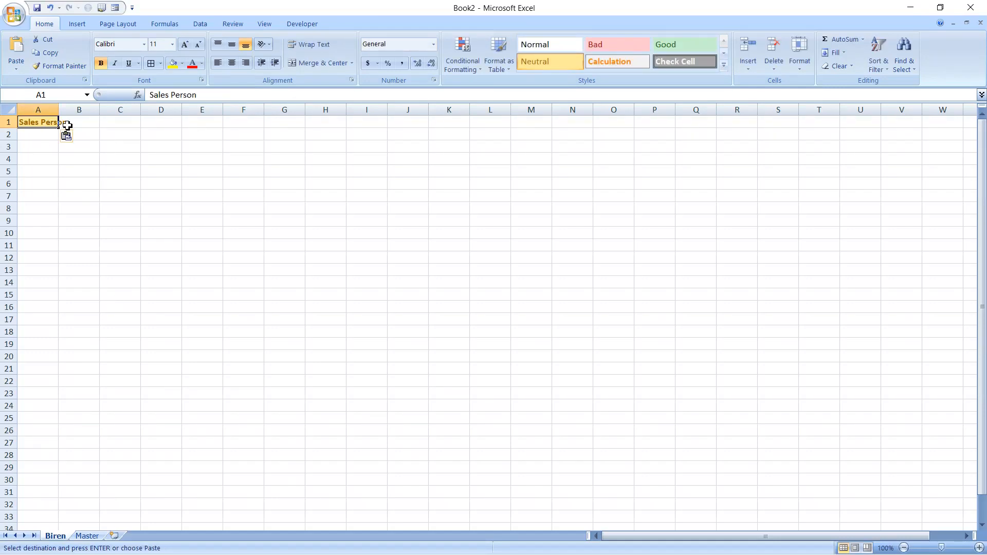
click(979, 548)
click(979, 548)
click(980, 548)
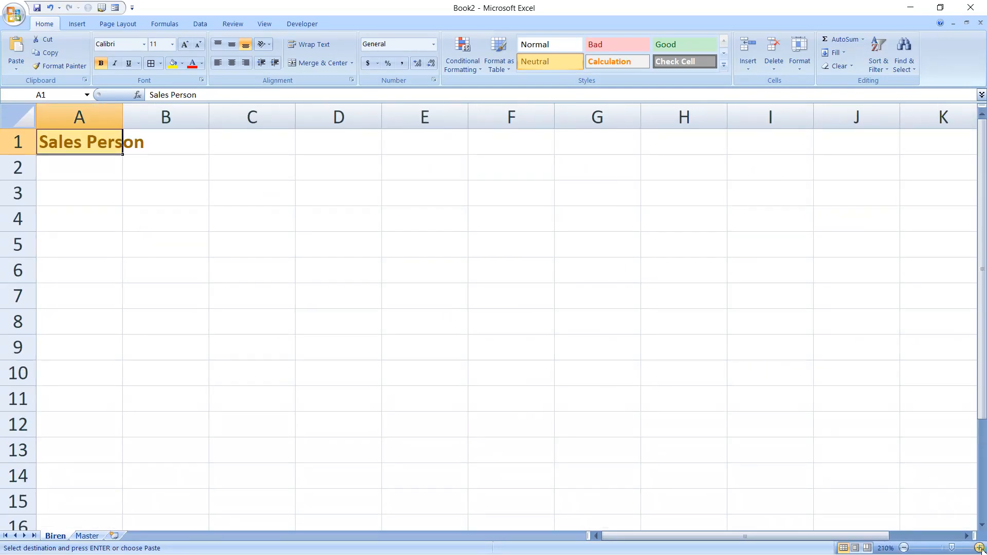
double_click(123, 114)
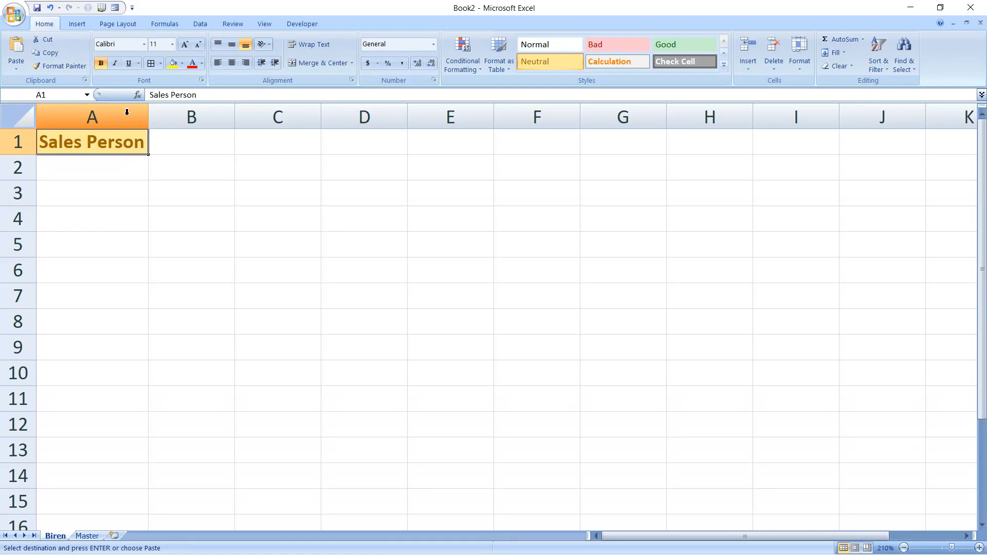
- Copy the sales person's name from A4 of the Master sheet into A2 under the header on the sales person's sheet
click(87, 537)
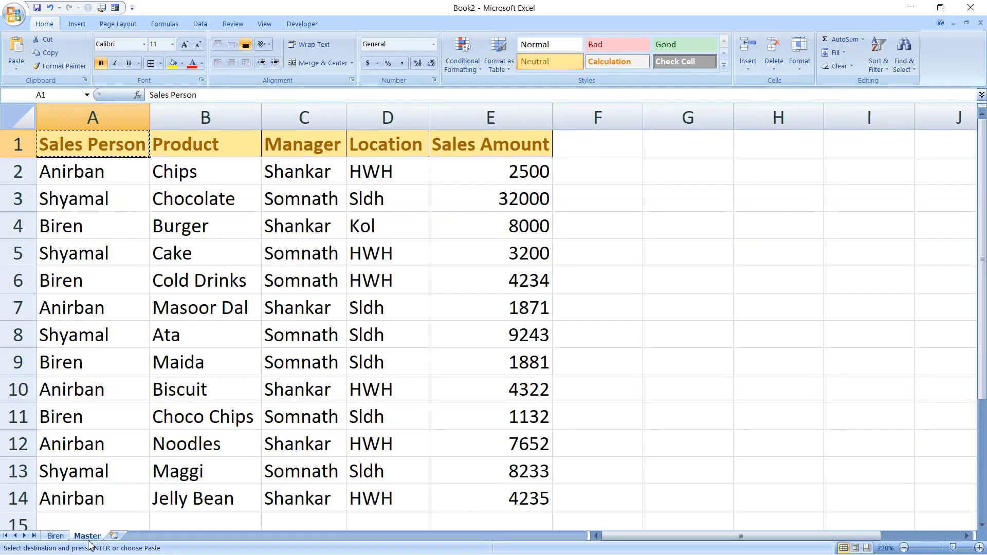
click(73, 232)
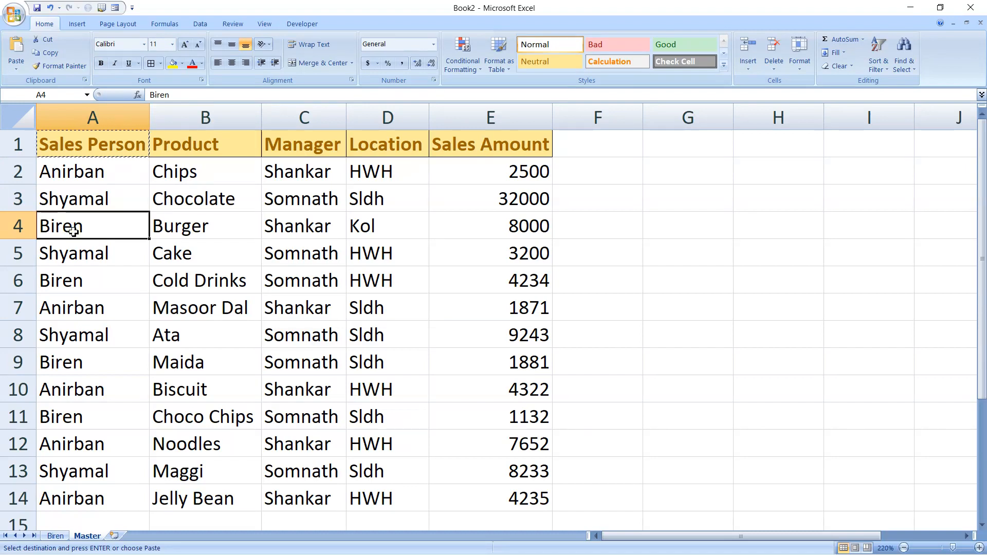
key(ctrl+c)
click(56, 536)
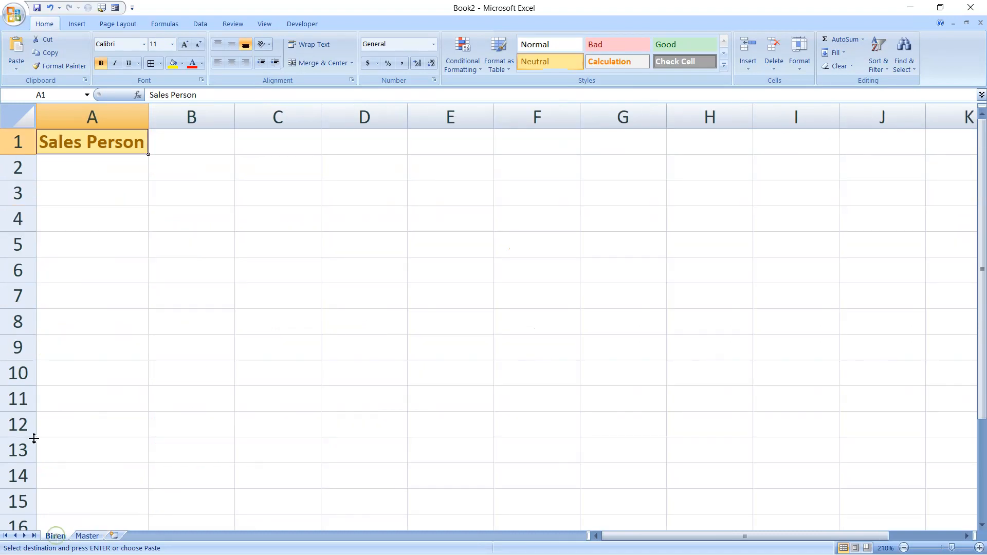
click(77, 174)
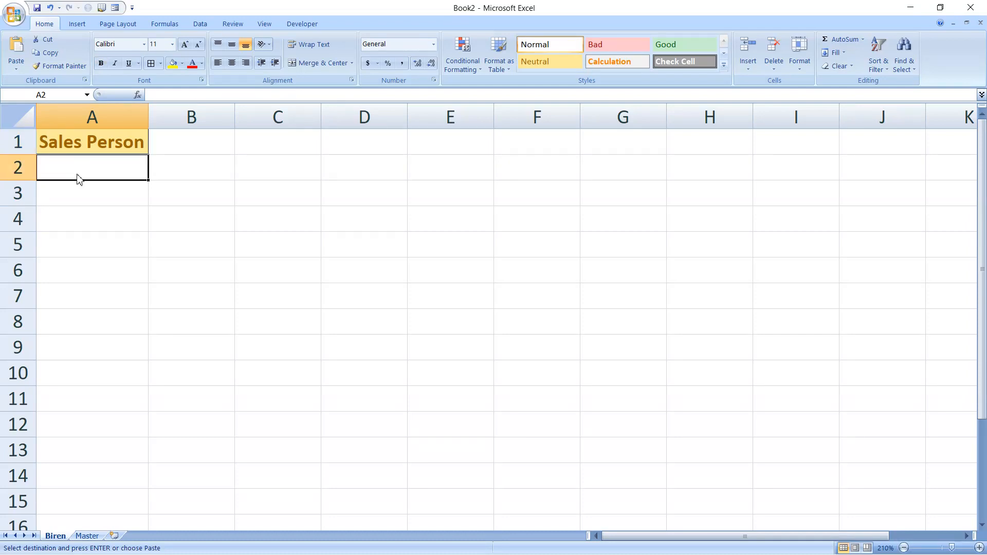
key(ctrl+v)
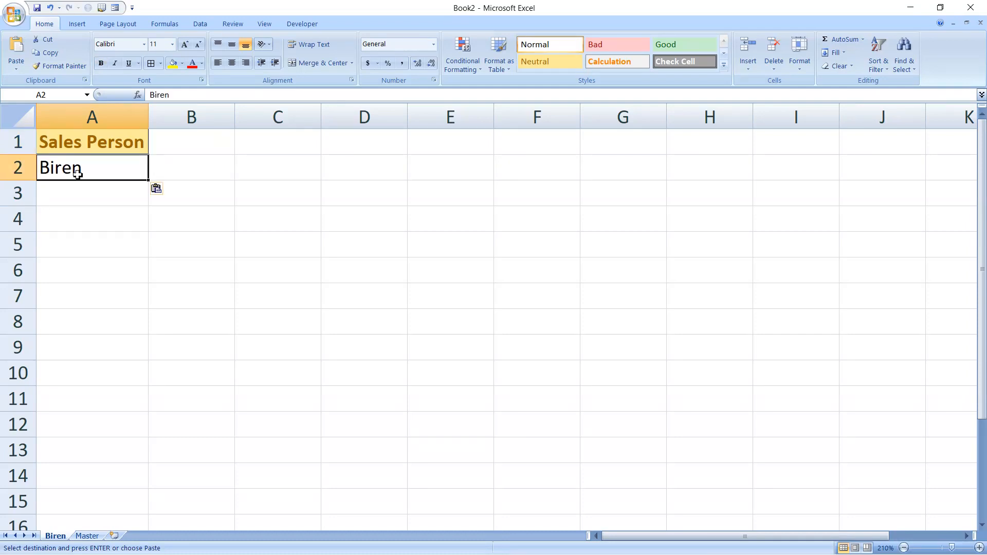
- Start an Advanced Filter from A4 of the sales person's sheet, copying to another location, with list range Master!$A$1:$E$14
click(72, 225)
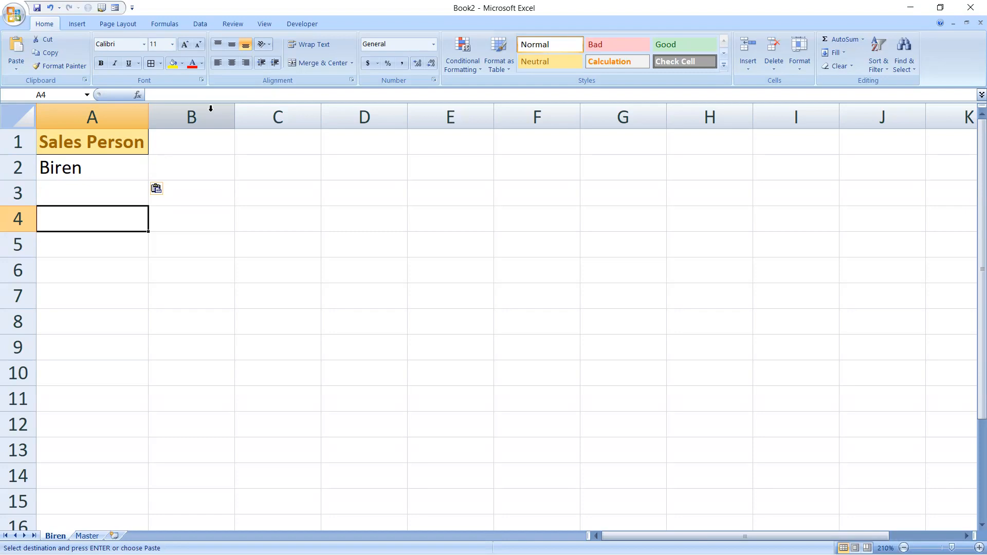
click(200, 24)
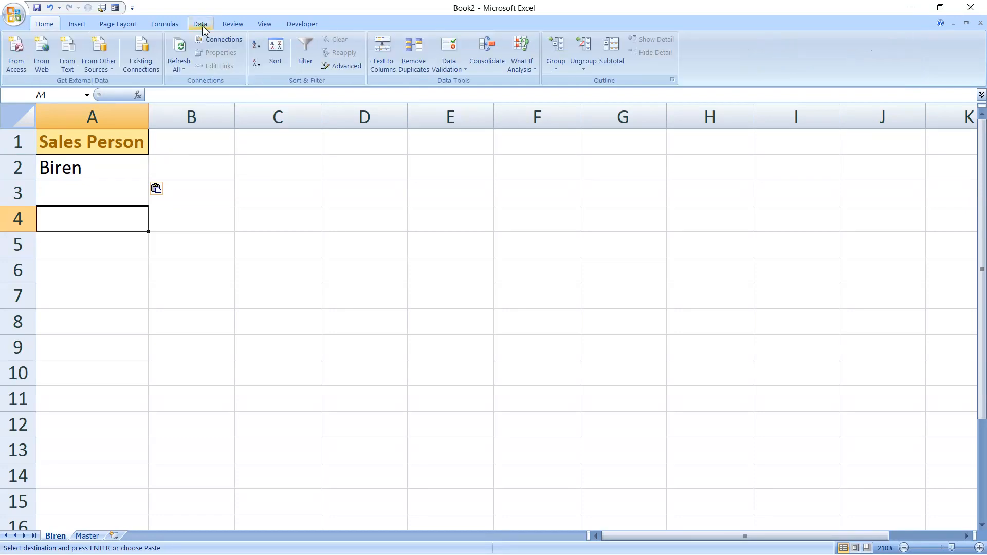
click(339, 67)
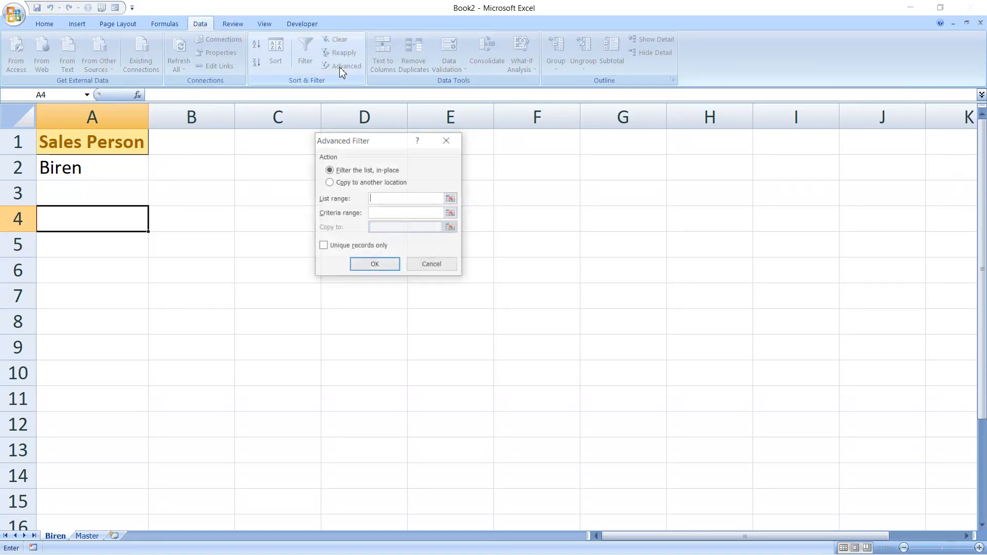
click(329, 182)
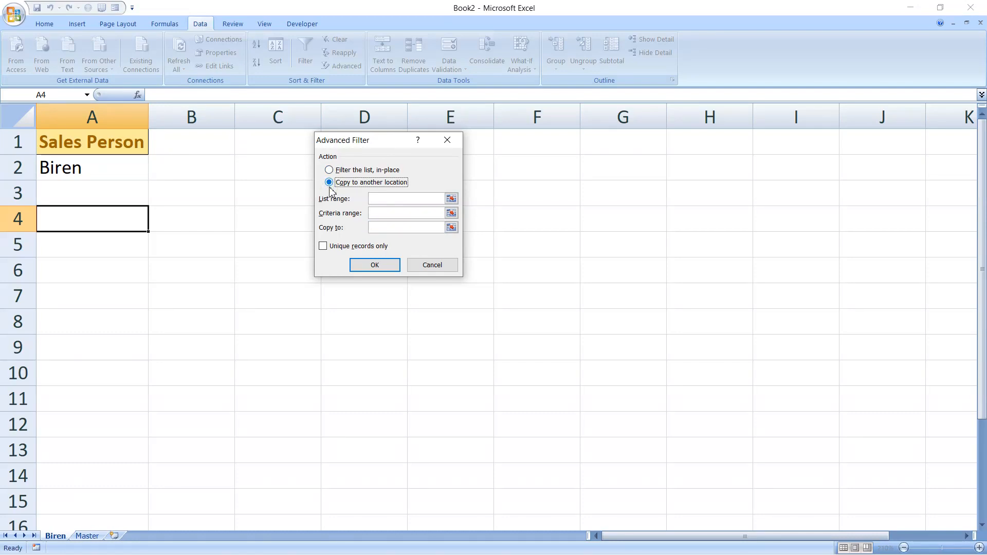
click(384, 199)
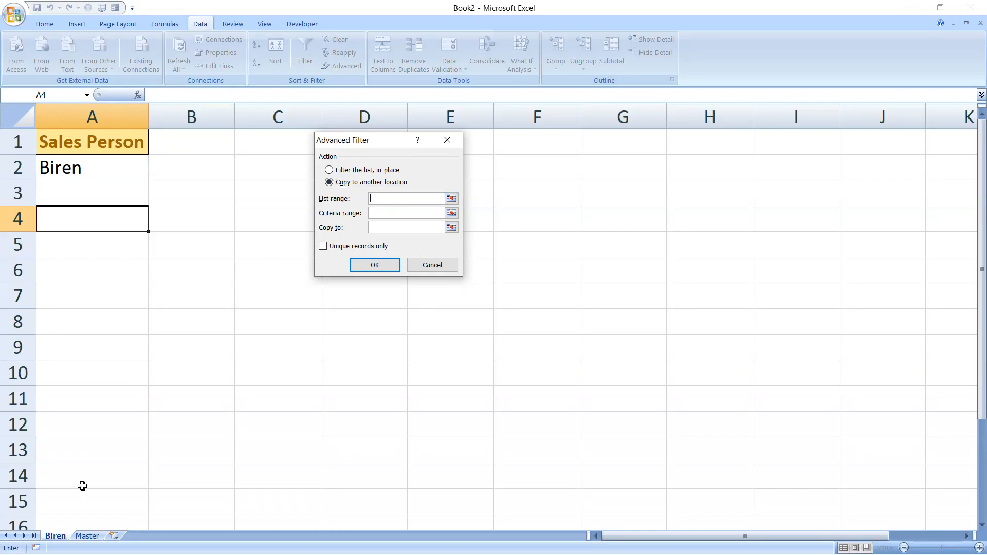
click(86, 536)
drag(36, 137, 496, 488)
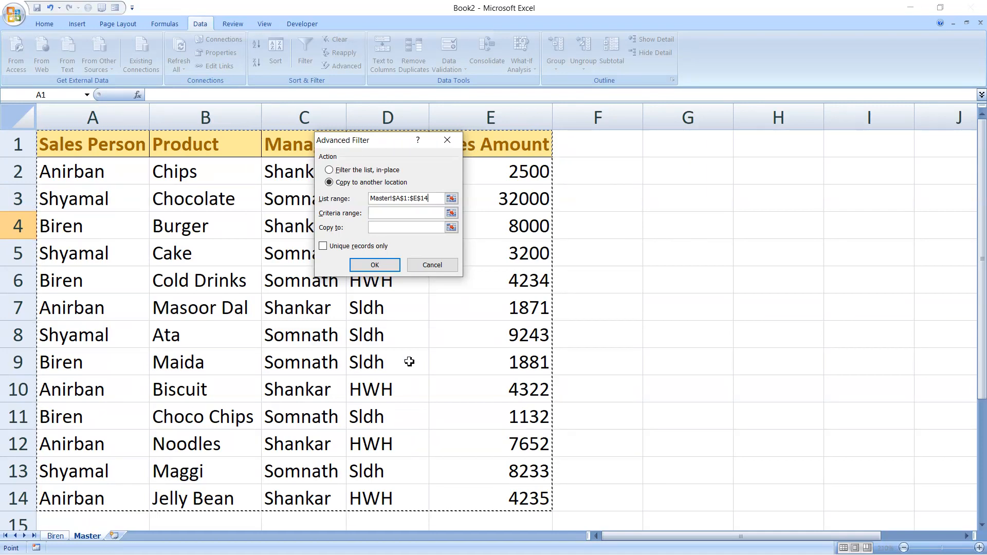
- Set the criteria range to A1:A2 and the copy destination to A4 on the sales person's sheet, and run the filter
click(381, 216)
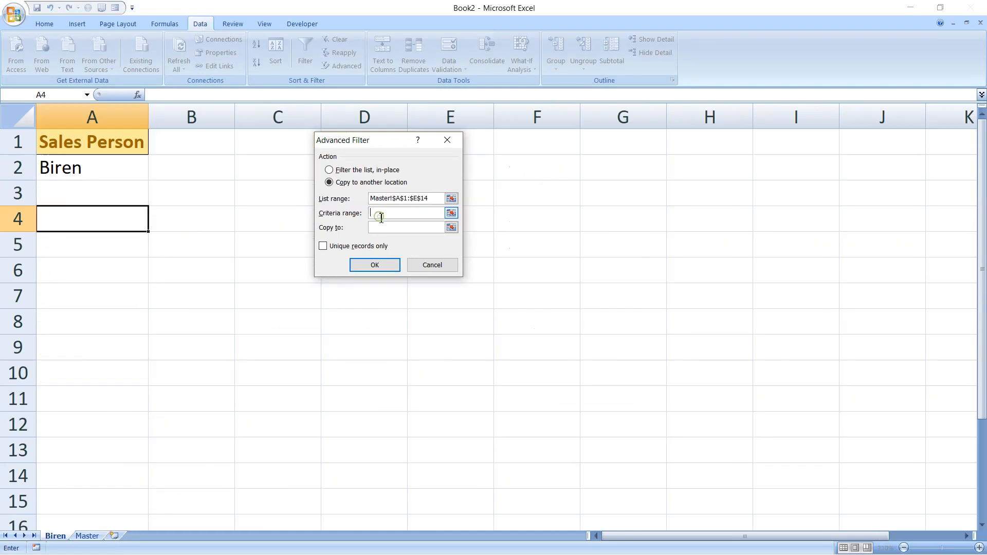
drag(79, 140, 78, 175)
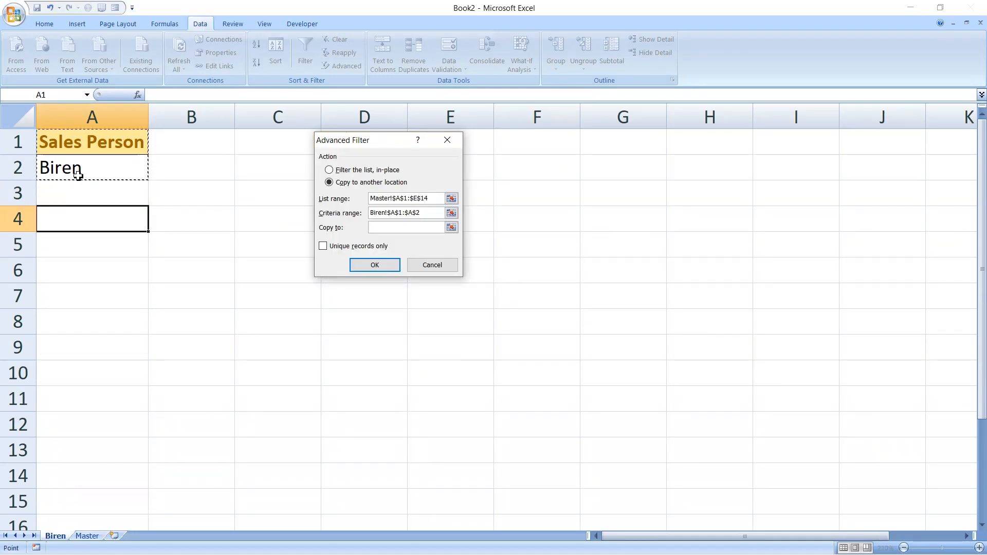
click(379, 227)
click(121, 226)
click(374, 264)
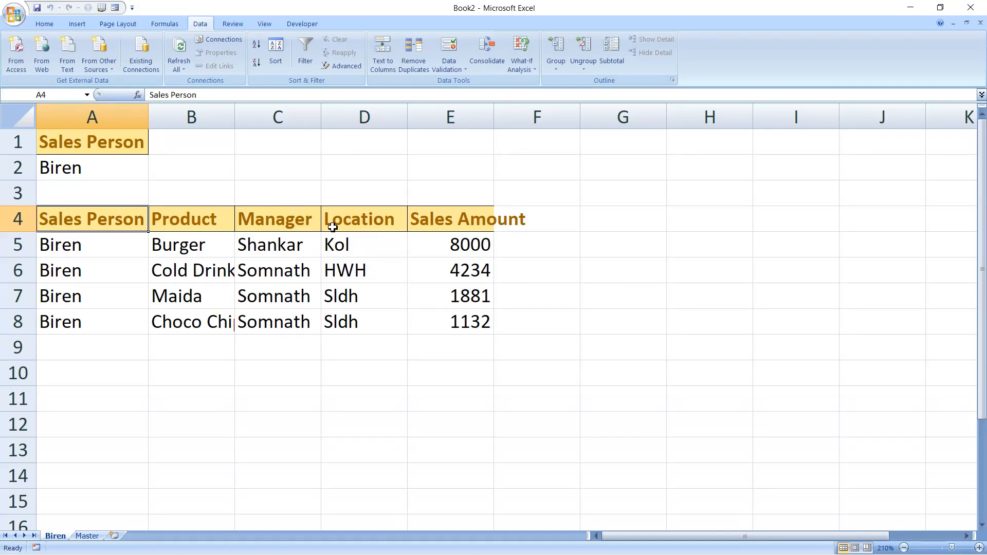
- Fit all column widths on the sales person's sheet to their contents and check the extracted rows
click(24, 121)
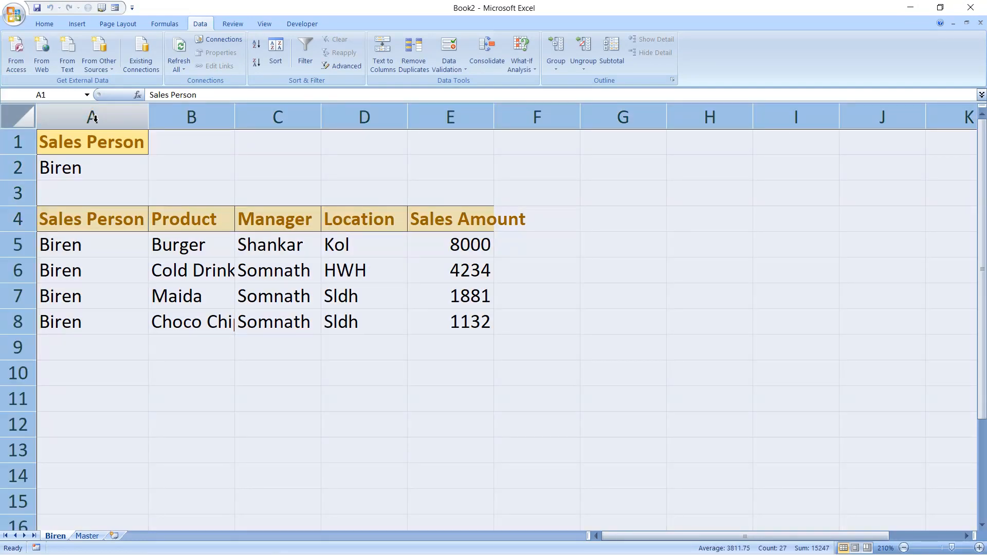
double_click(235, 118)
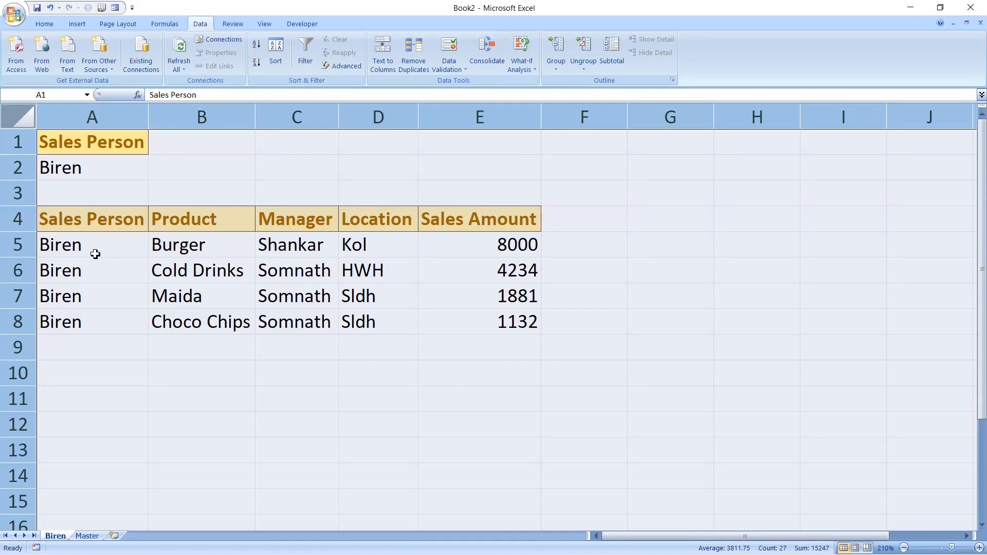
click(79, 248)
click(78, 269)
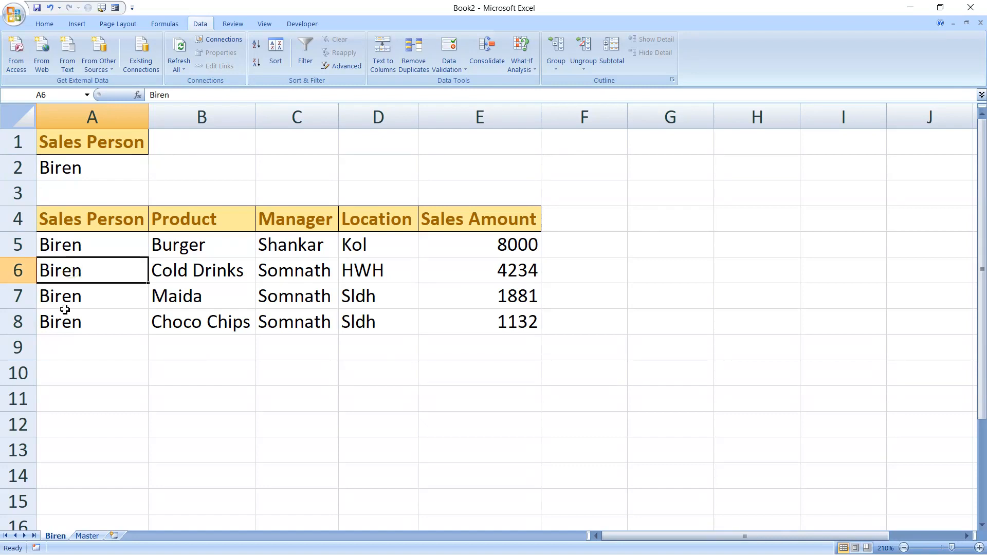
click(64, 307)
click(64, 319)
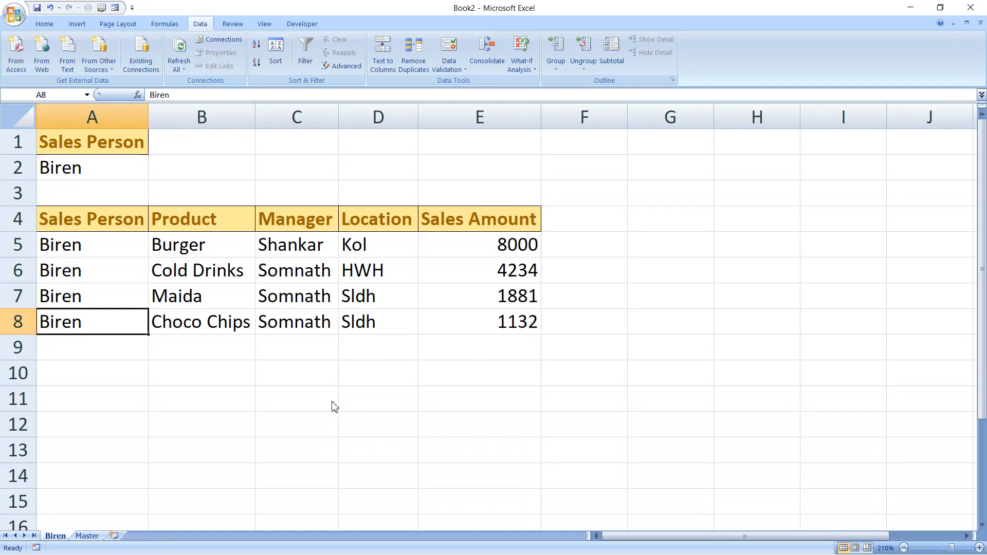
- Insert another new worksheet and rename it "Manager" followed by the name of the manager used in most of the extracted rows
key(shift+F11)
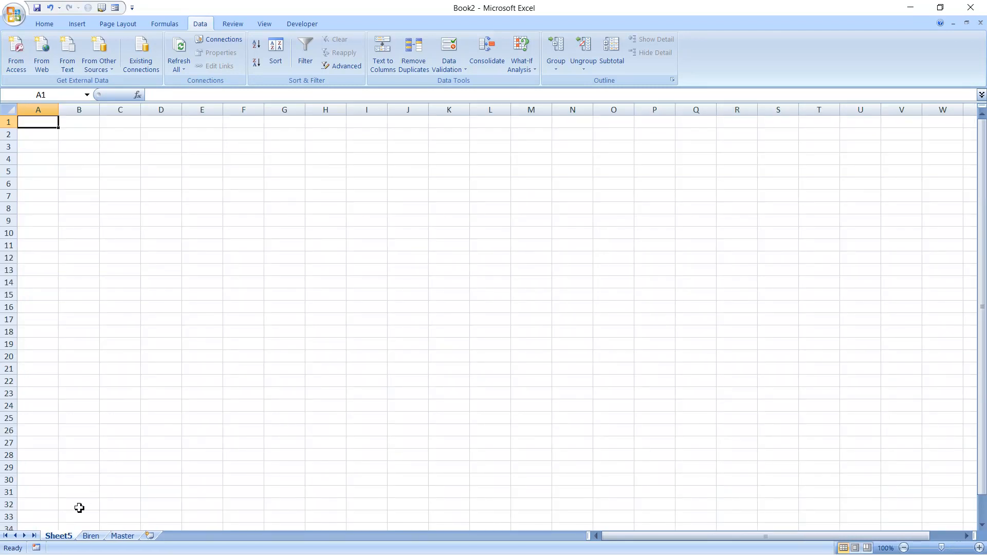
double_click(64, 537)
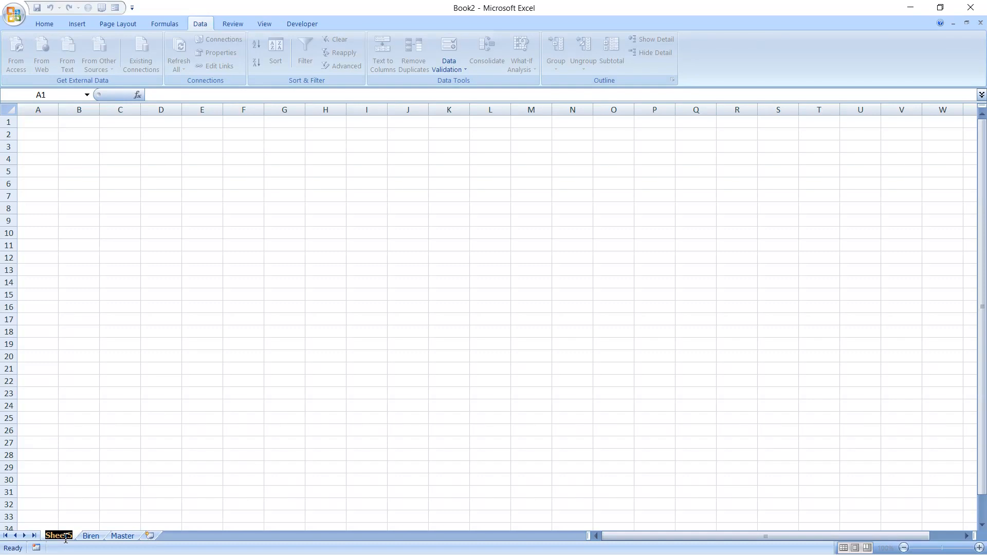
text(Manager)
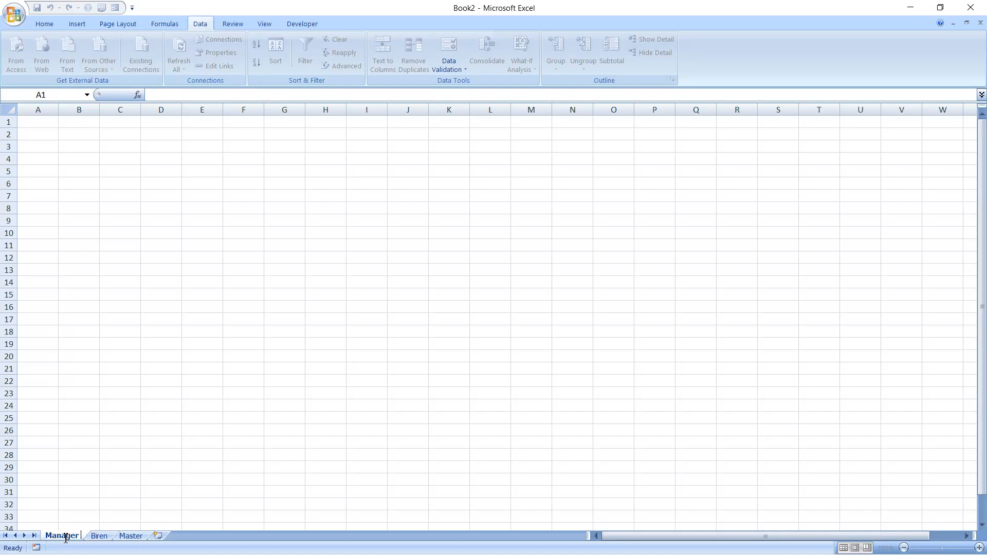
text( Somnath)
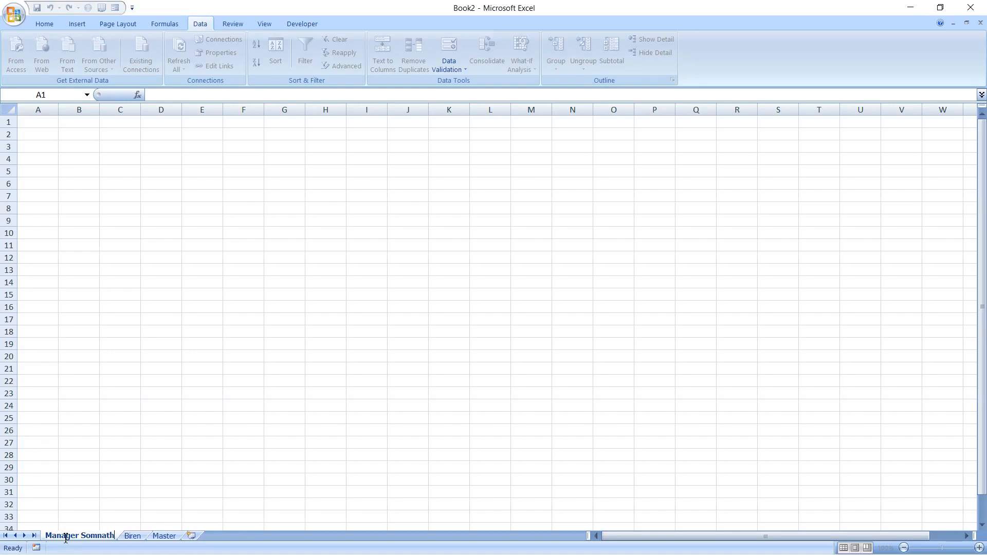
key(Return)
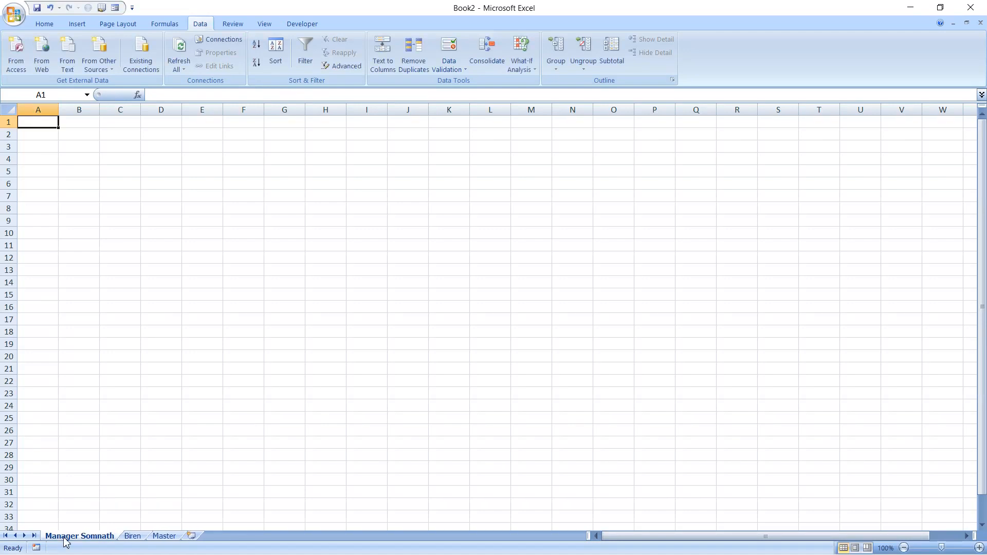
- Copy the Manager header from C1 of the Master sheet into A1 of the manager's sheet
click(166, 535)
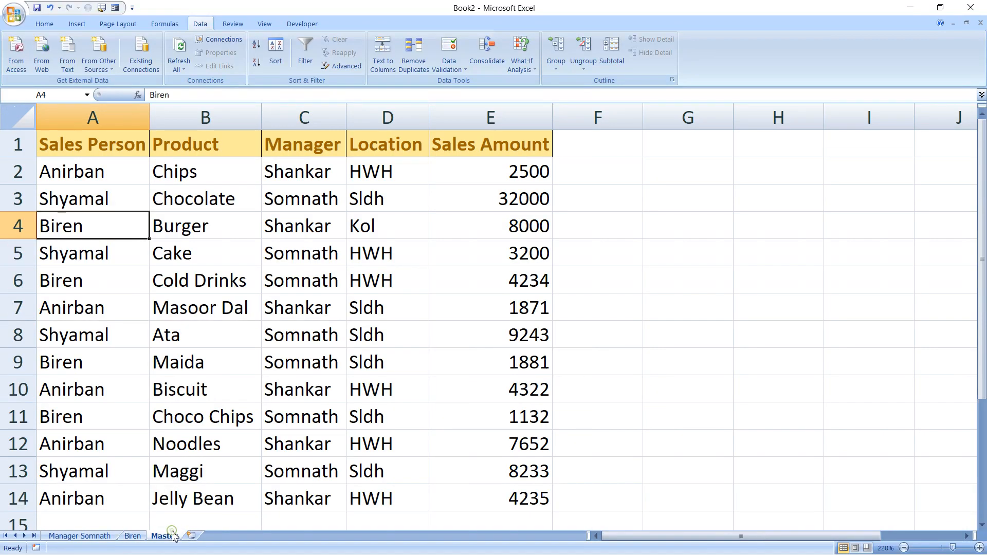
click(301, 147)
key(ctrl+c)
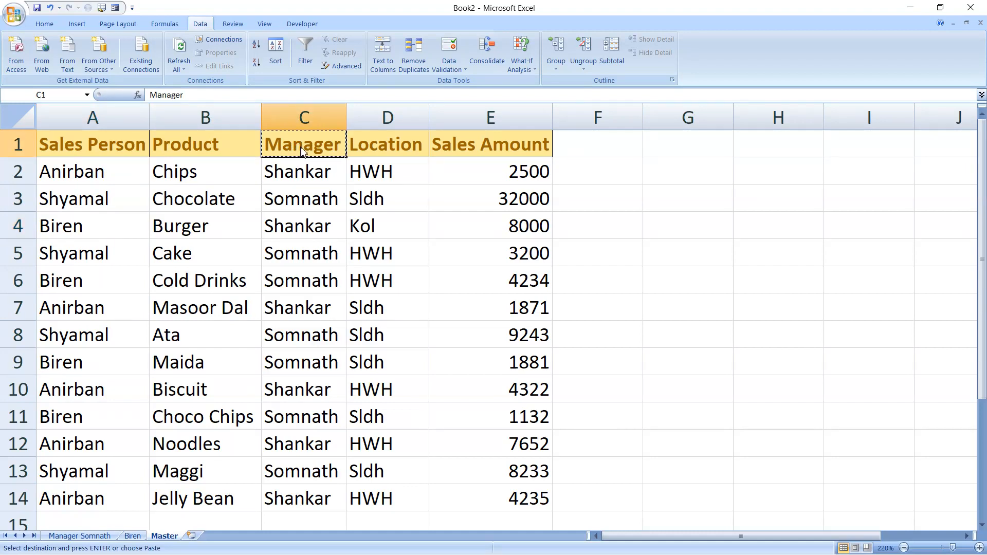
click(80, 536)
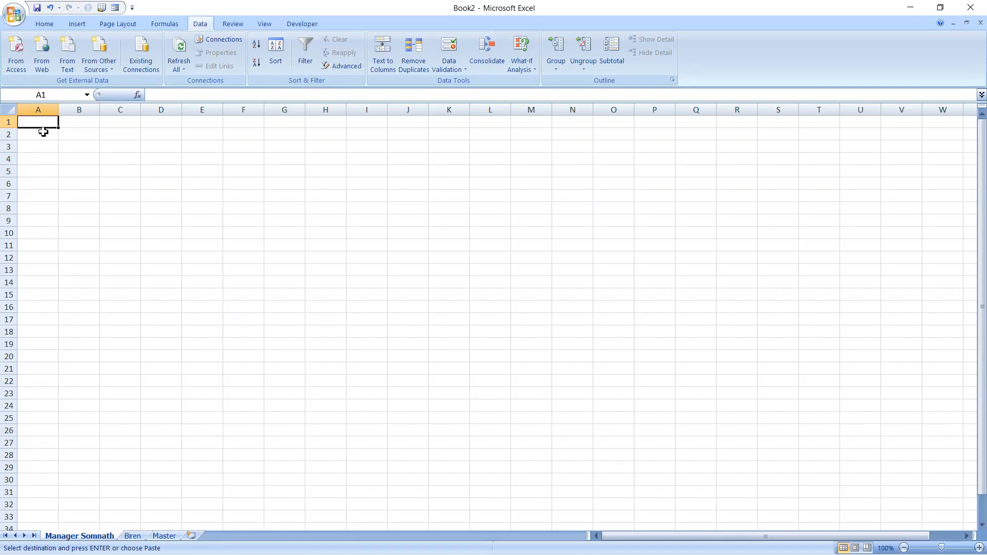
key(ctrl+v)
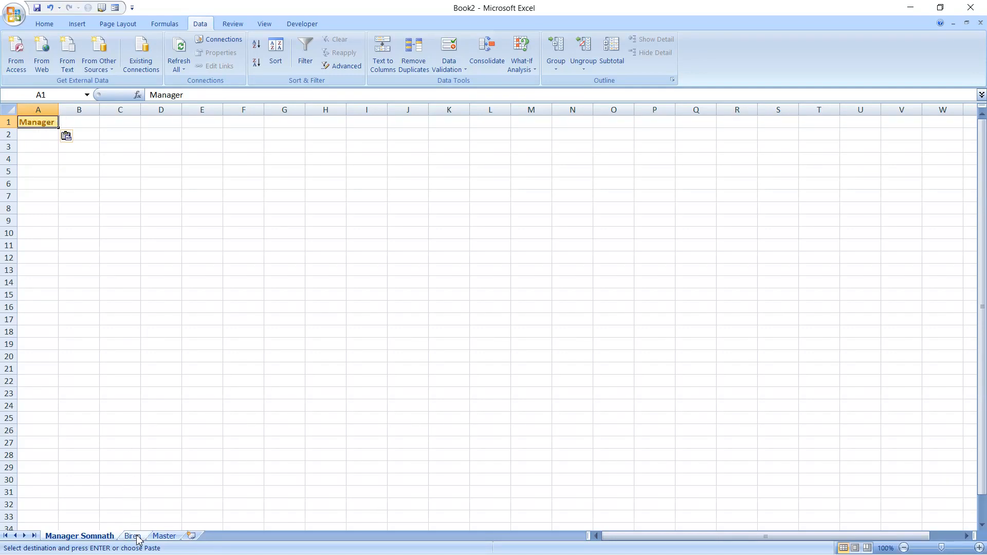
- Copy the manager's name from C3 of the Master sheet into A2 of the manager's sheet
click(165, 536)
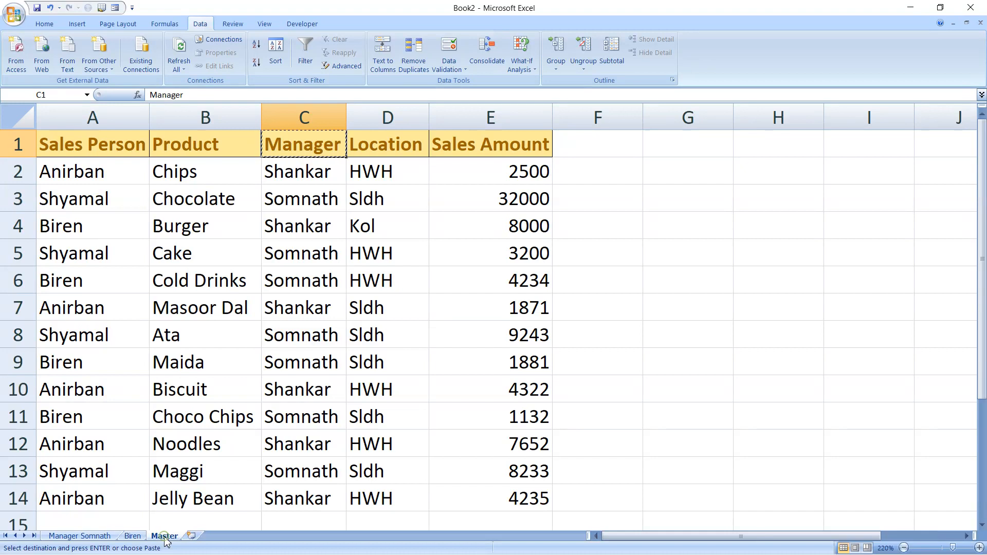
click(292, 198)
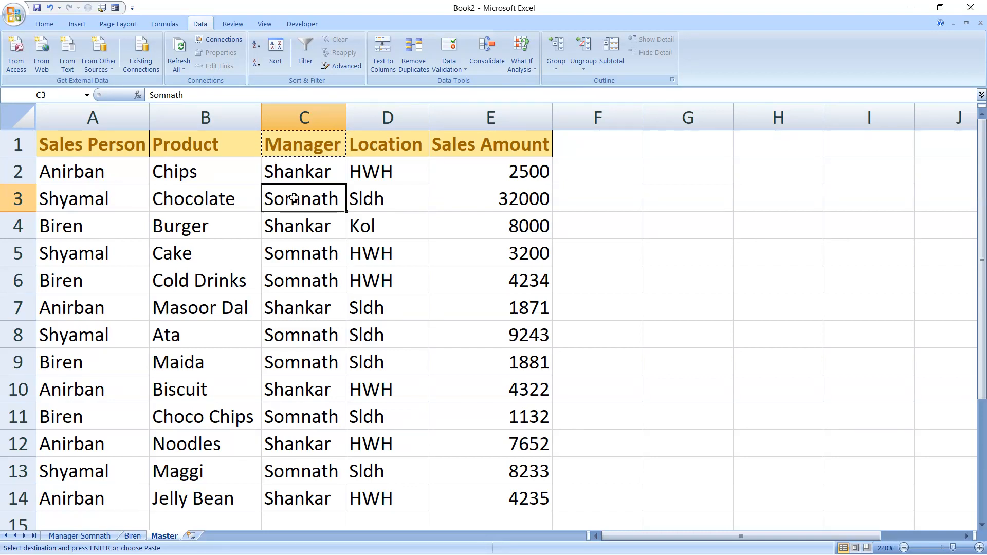
key(ctrl+c)
click(74, 537)
click(33, 133)
key(ctrl+v)
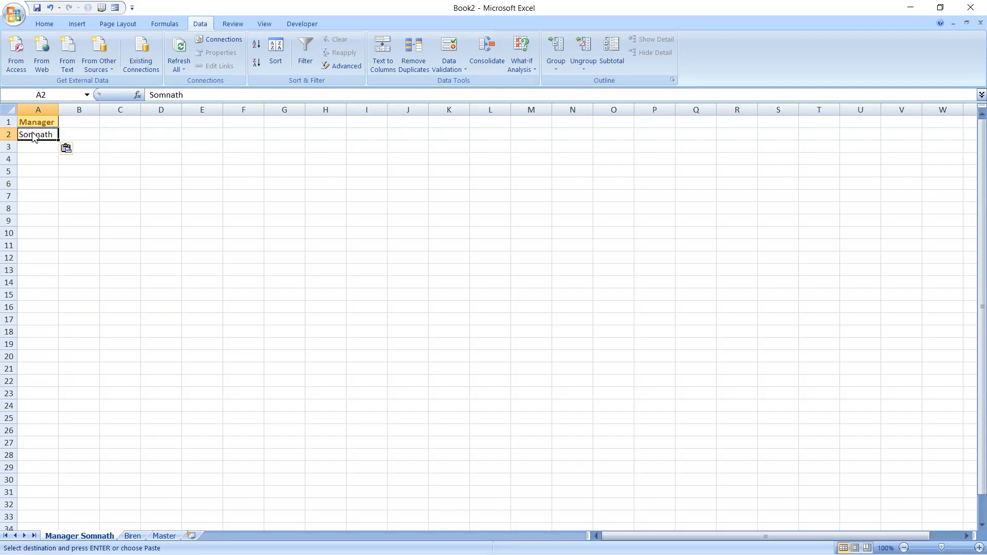
- Start an Advanced Filter from A4 of the manager's sheet, copying to another location, with list range Master!$A$1:$E$14
click(979, 548)
click(978, 548)
click(978, 548)
click(978, 548)
click(978, 548)
click(978, 548)
click(979, 548)
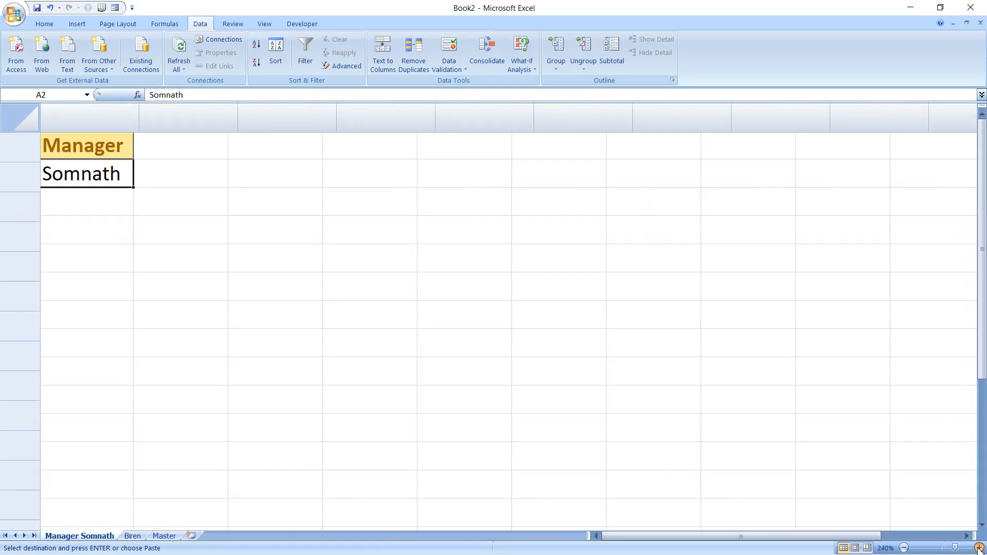
click(978, 548)
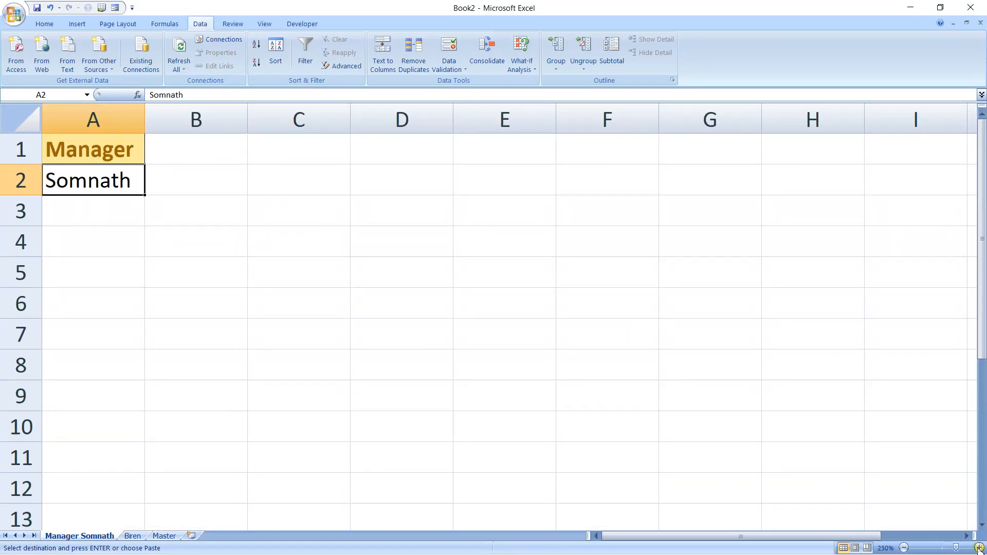
click(84, 240)
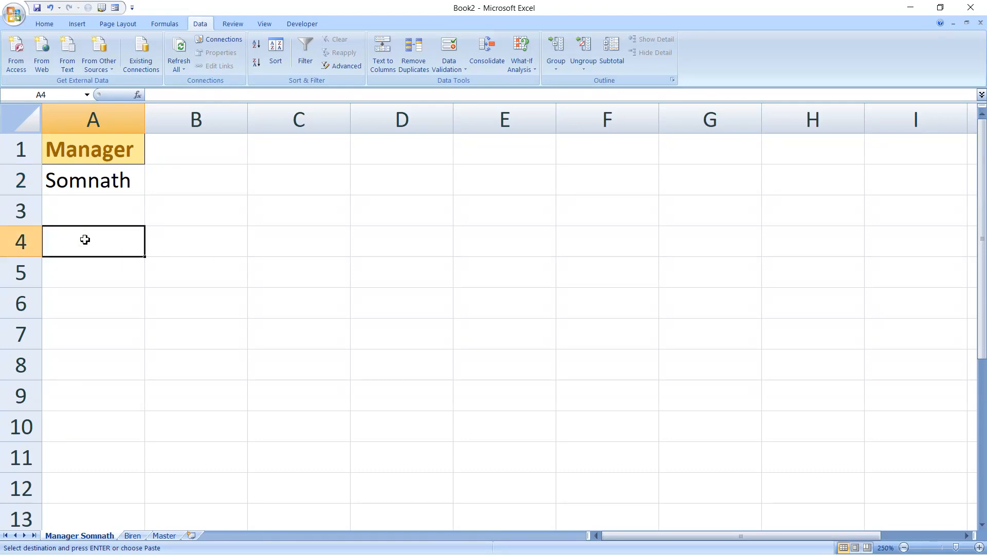
click(339, 67)
click(330, 182)
click(380, 200)
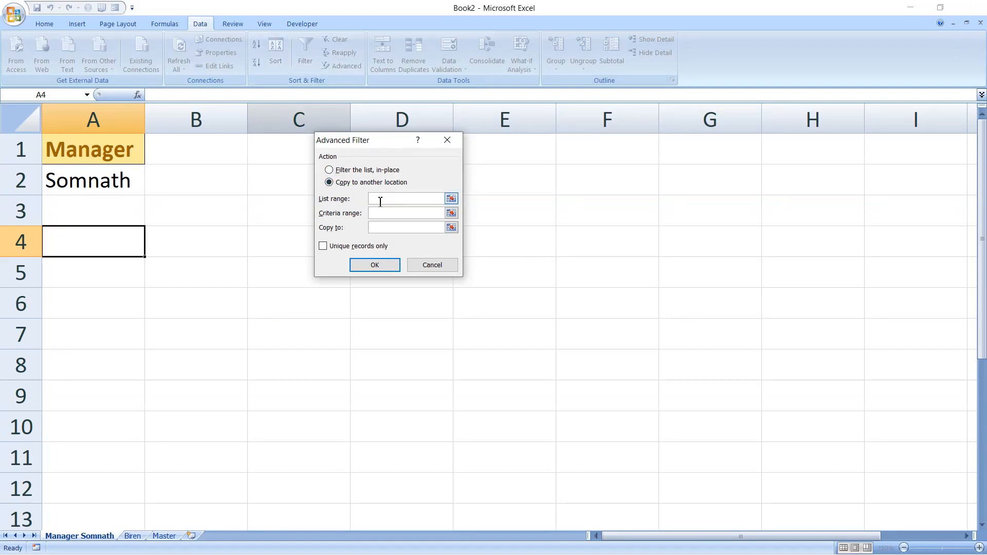
click(170, 537)
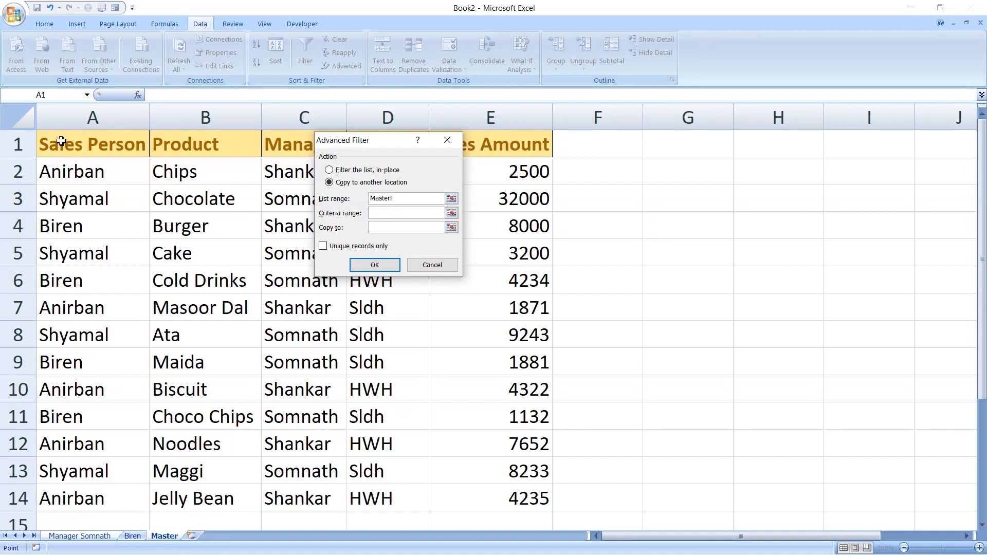
drag(60, 141, 474, 492)
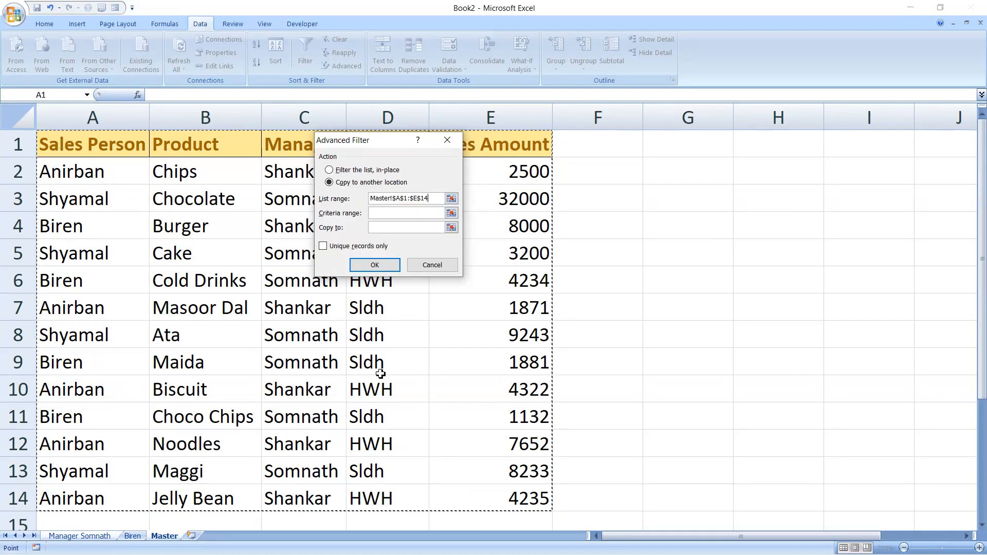
- Set the criteria range to A1:A2 and the copy destination to A4 on the manager's sheet, and run the filter
click(381, 213)
click(80, 536)
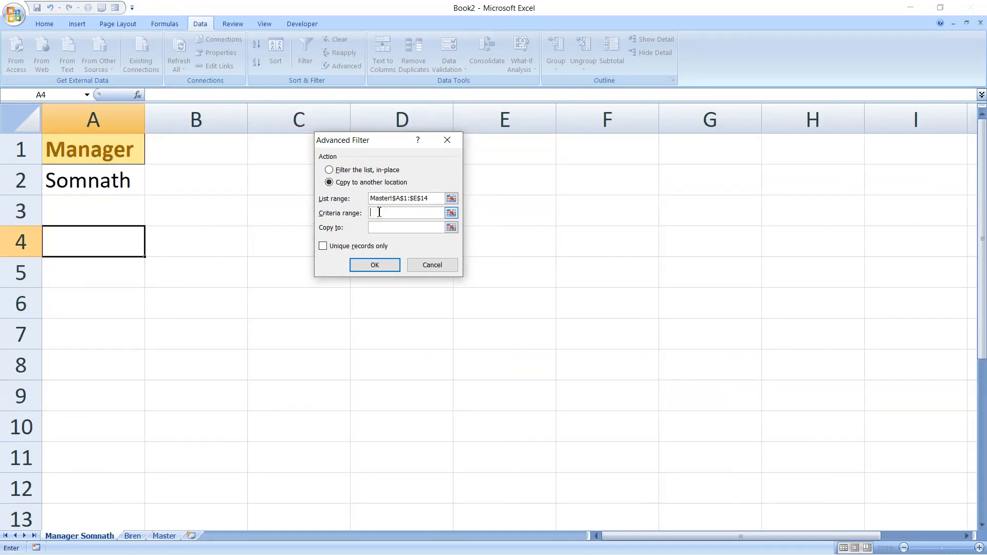
drag(84, 137, 82, 183)
click(382, 230)
click(110, 241)
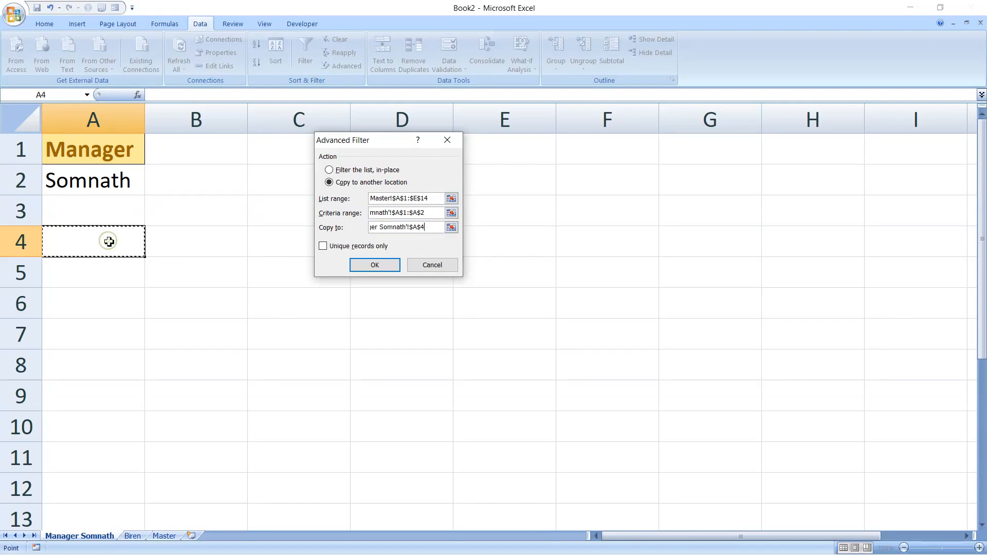
click(380, 264)
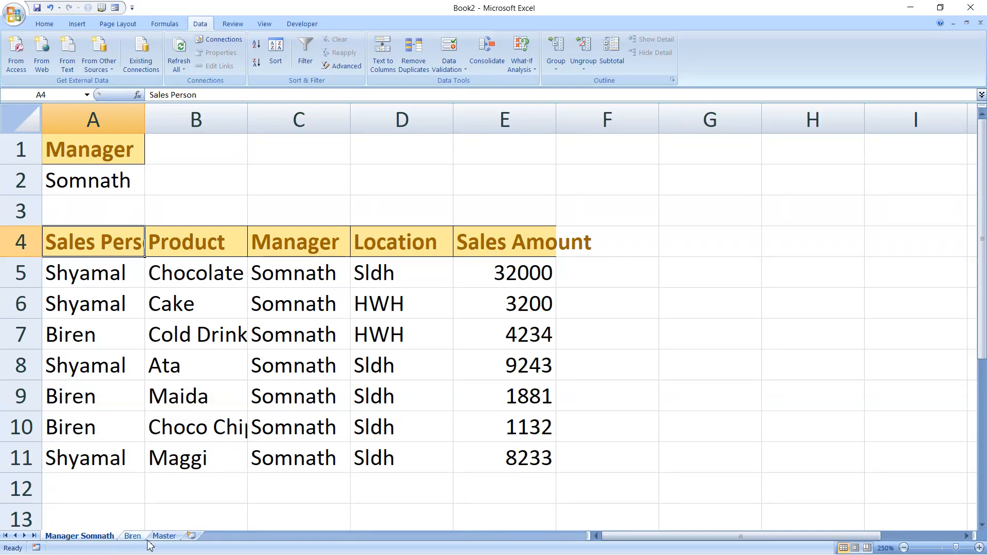
- Add filters to A1:E14 on the Master sheet, show only the criterion manager's rows, and compare them with the manager's sheet
click(164, 536)
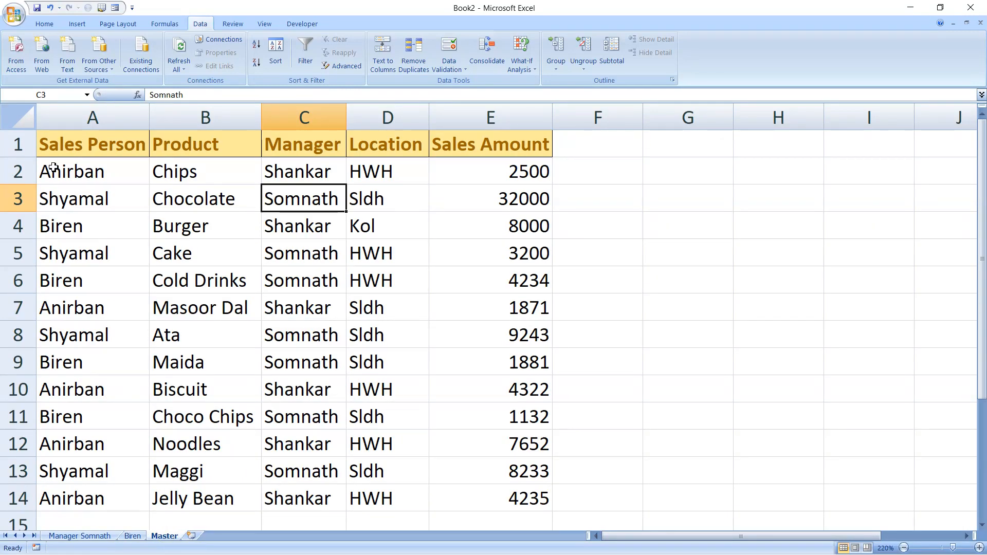
drag(51, 142, 529, 488)
key(ctrl+shift+l)
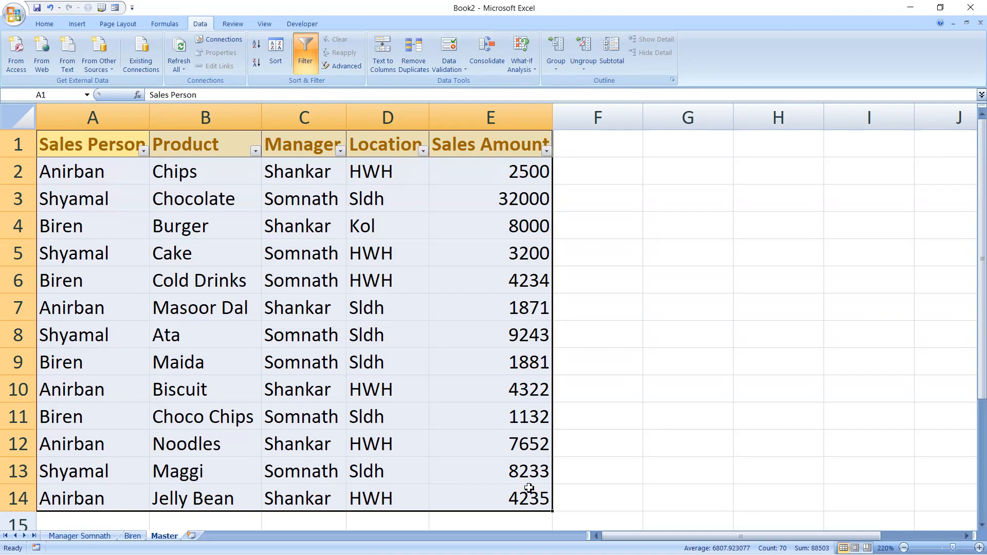
click(341, 150)
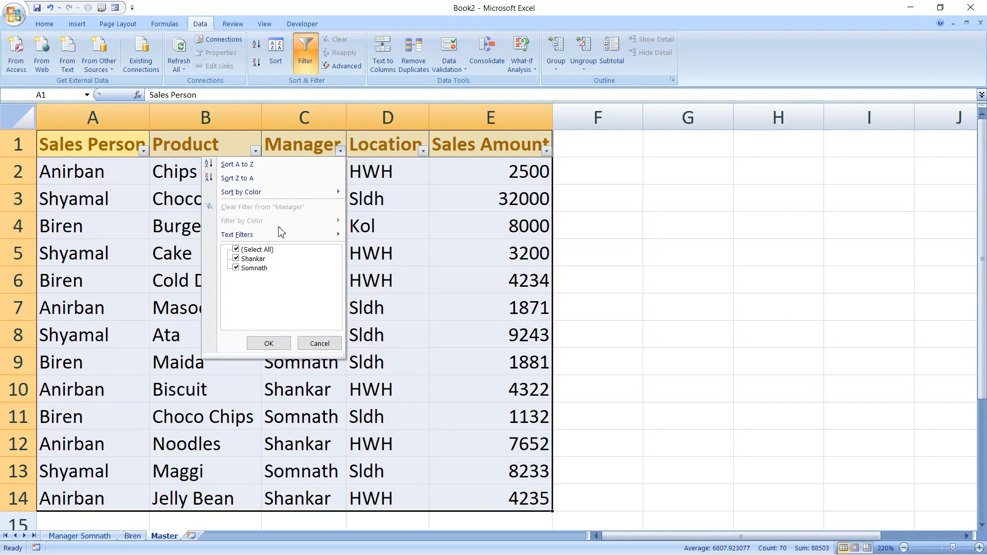
click(236, 250)
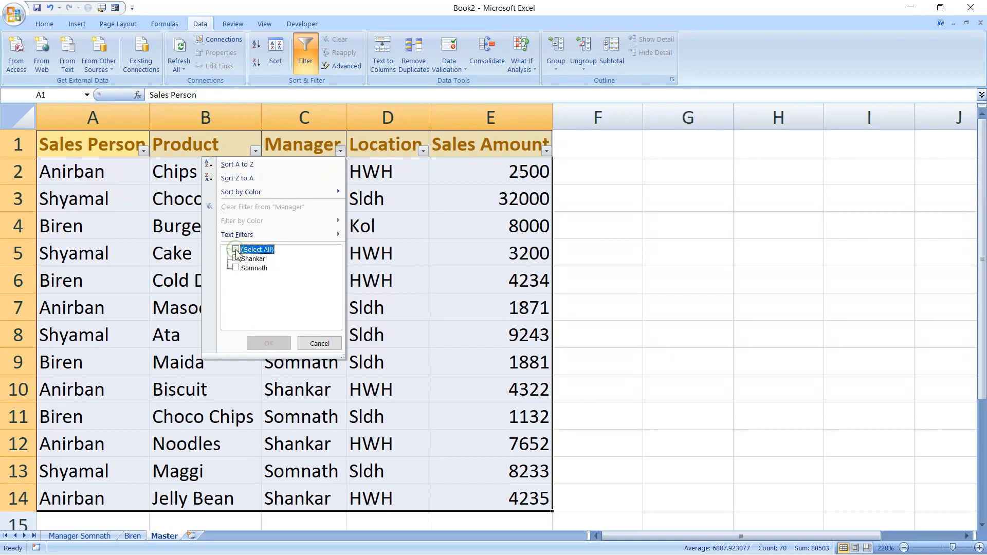
click(236, 268)
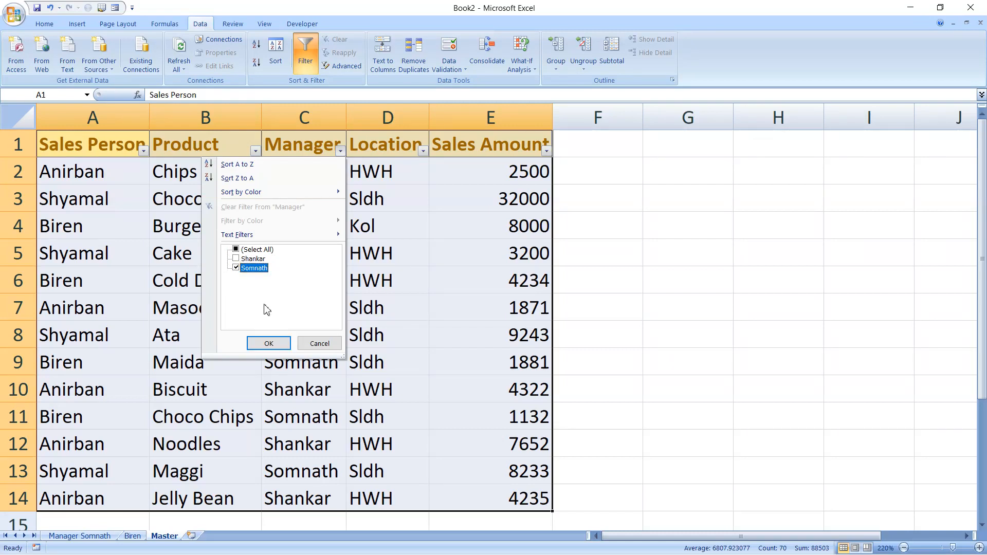
click(269, 344)
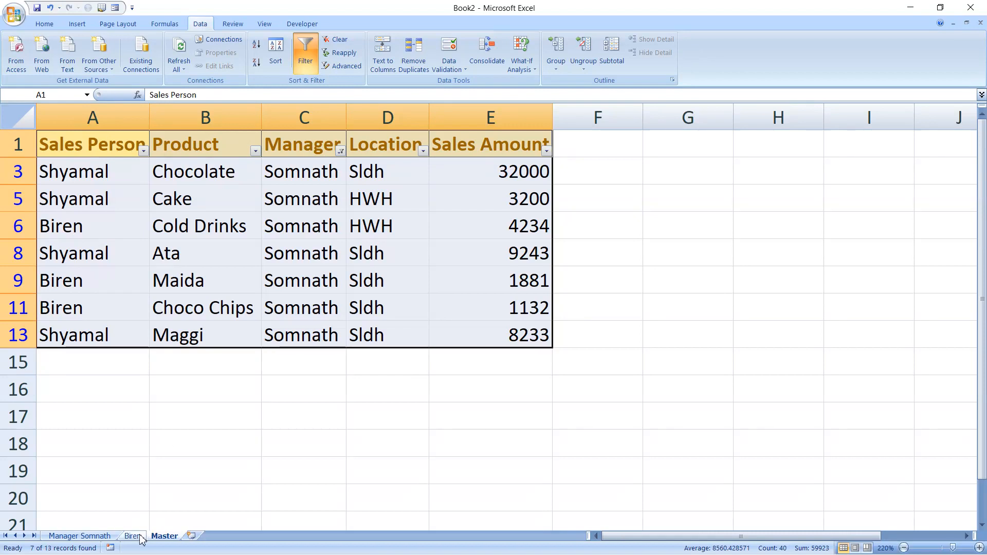
click(97, 537)
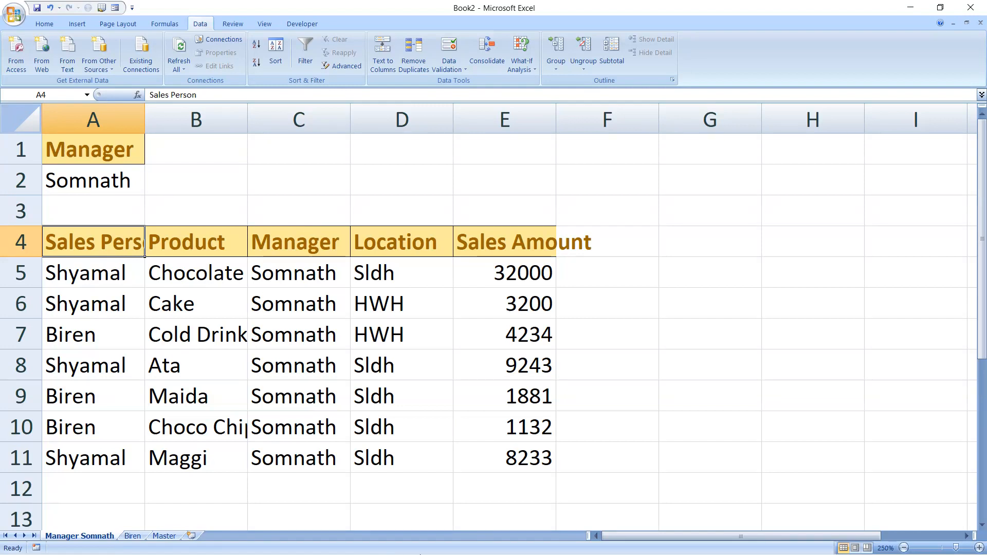
key(super)
click(519, 548)
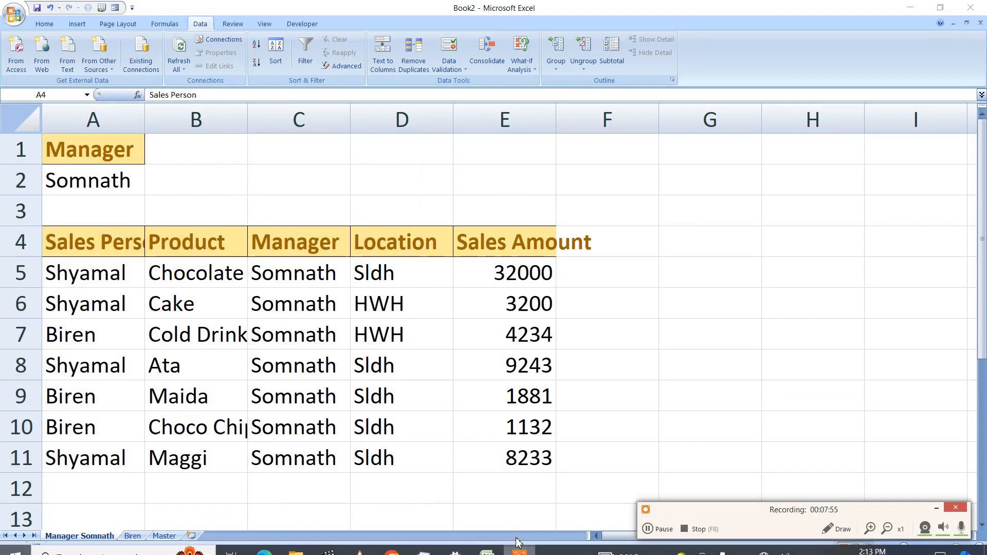